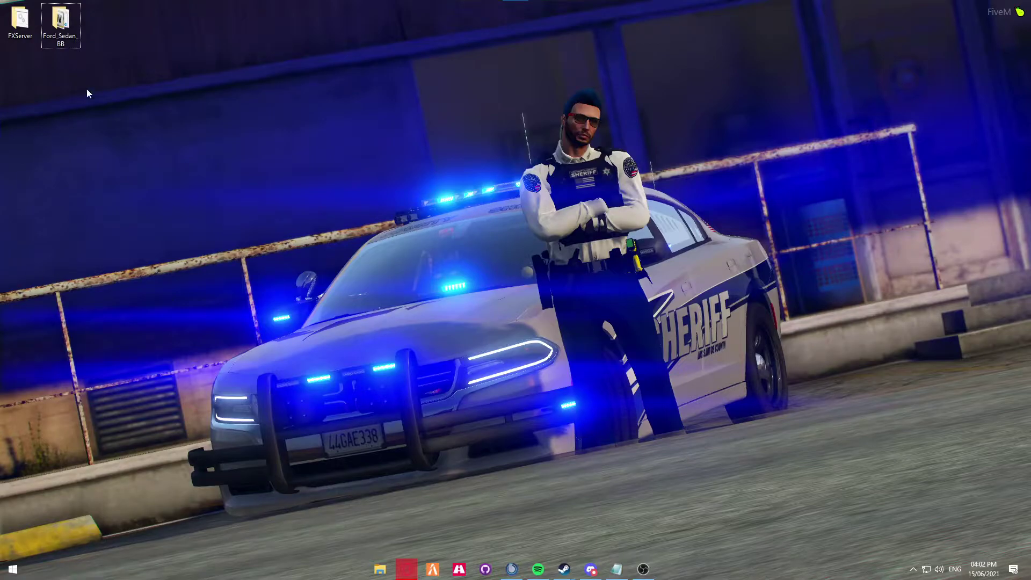
- Open the Ford_Sedan_BB desktop folder to view its seven vehicle files
{"action": "double_click", "coordinate": [60, 22]}
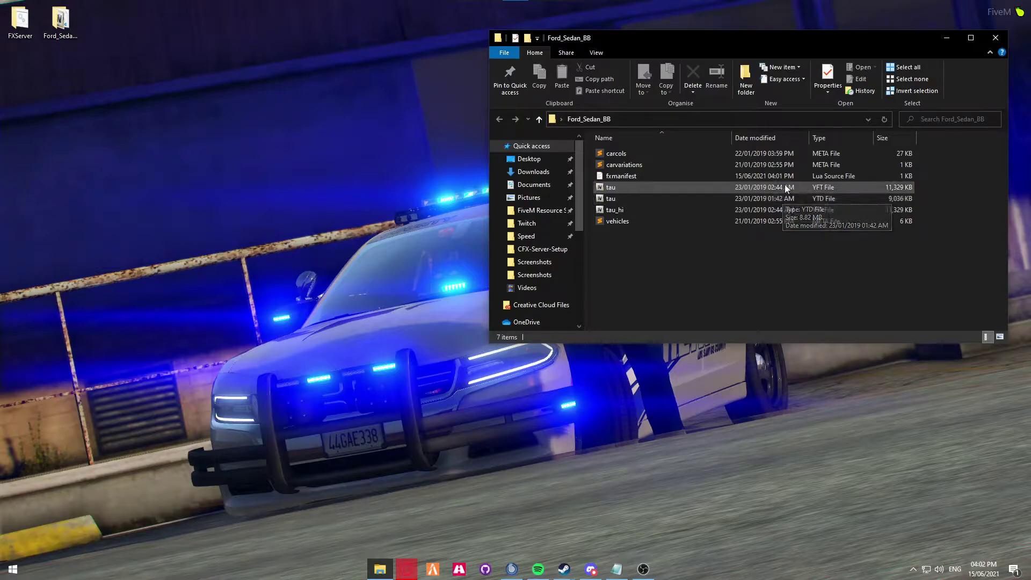
- Open FXServer beside the vehicle files and browse into txData's CFXDefault_C8A426.base folder
{"action": "double_click", "coordinate": [20, 19]}
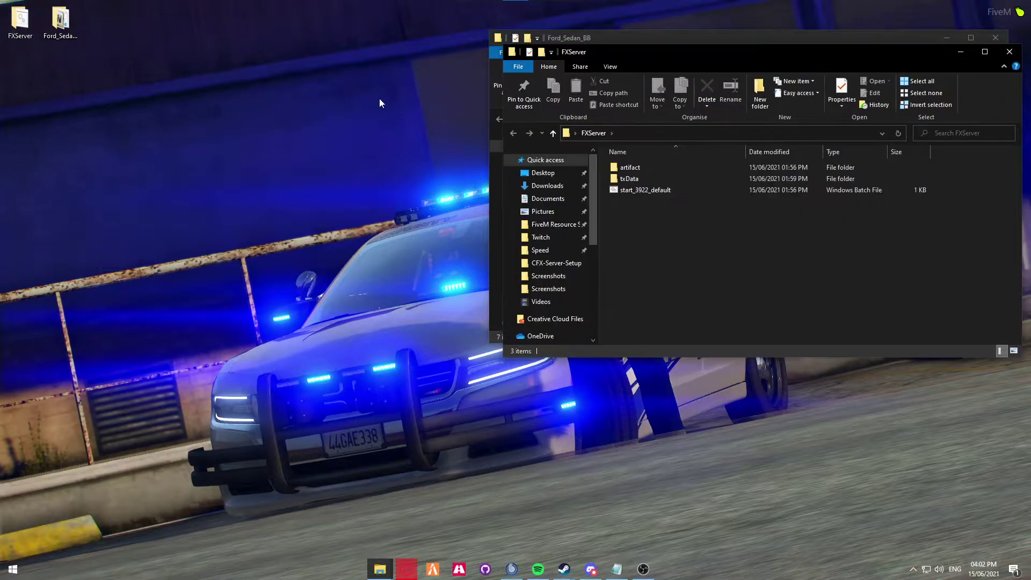
{"action": "left_click_drag", "start_coordinate": [699, 43], "coordinate": [264, 188]}
{"action": "double_click", "coordinate": [194, 309]}
{"action": "double_click", "coordinate": [208, 299]}
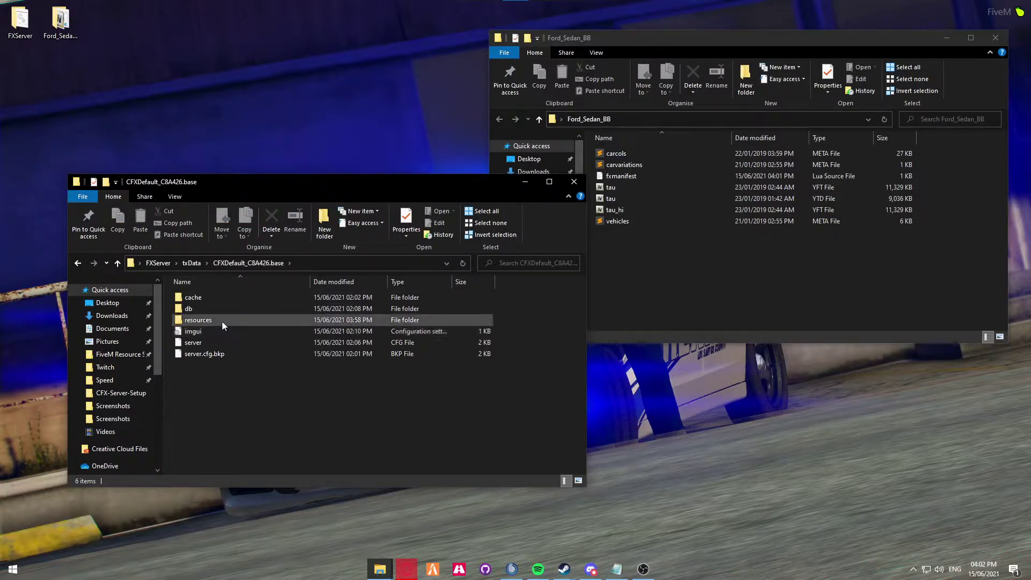
- Open the resources folder and check that the tau folder is empty
{"action": "mouse_move", "coordinate": [222, 321]}
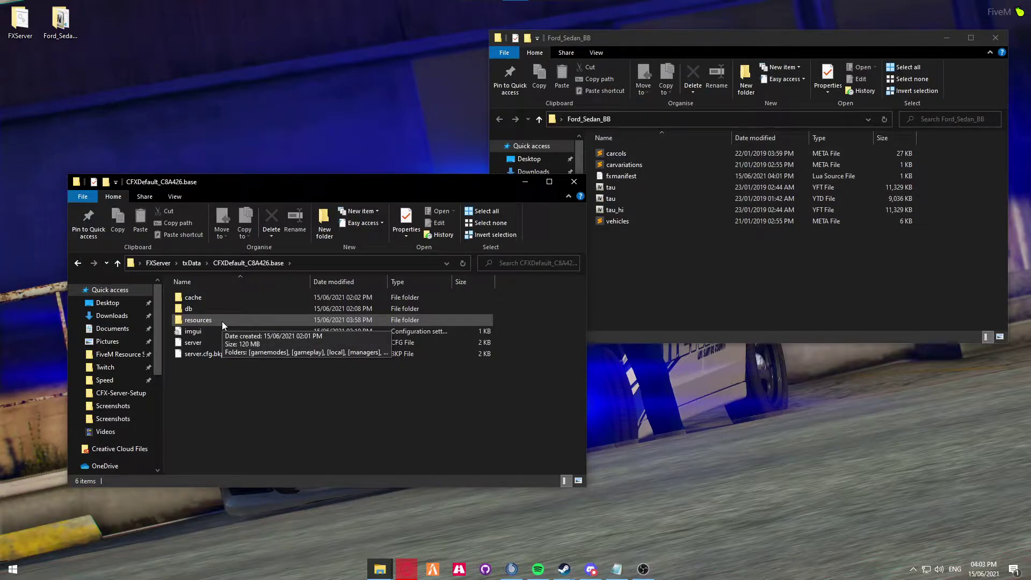
{"action": "double_click", "coordinate": [221, 322]}
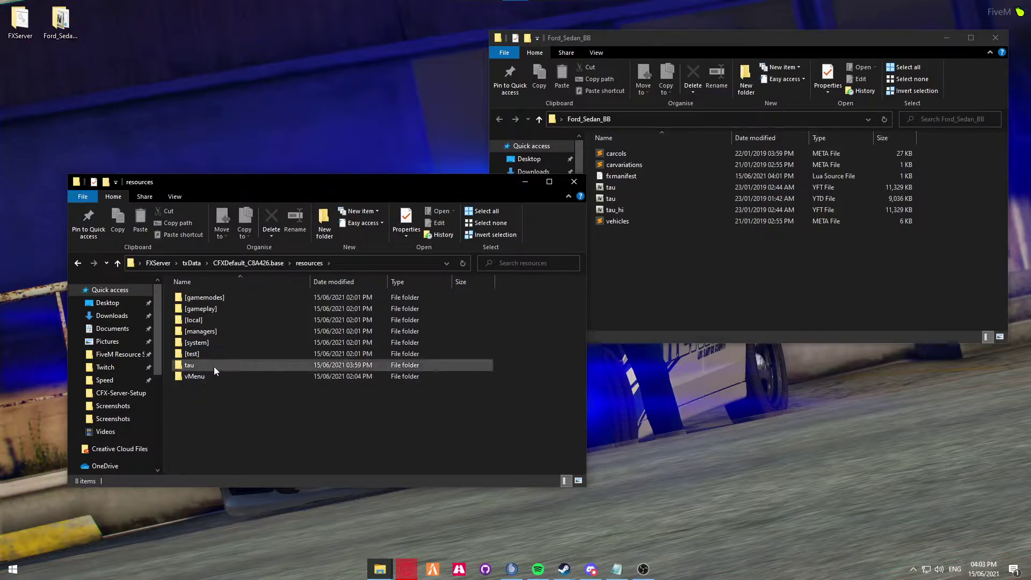
{"action": "left_click", "coordinate": [214, 366]}
{"action": "mouse_move", "coordinate": [192, 366]}
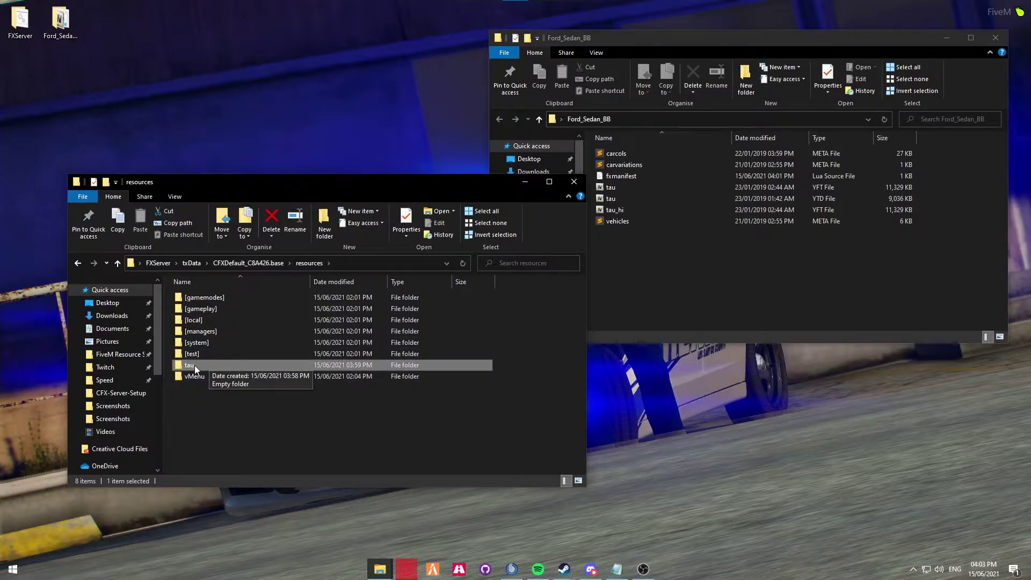
{"action": "double_click", "coordinate": [197, 363]}
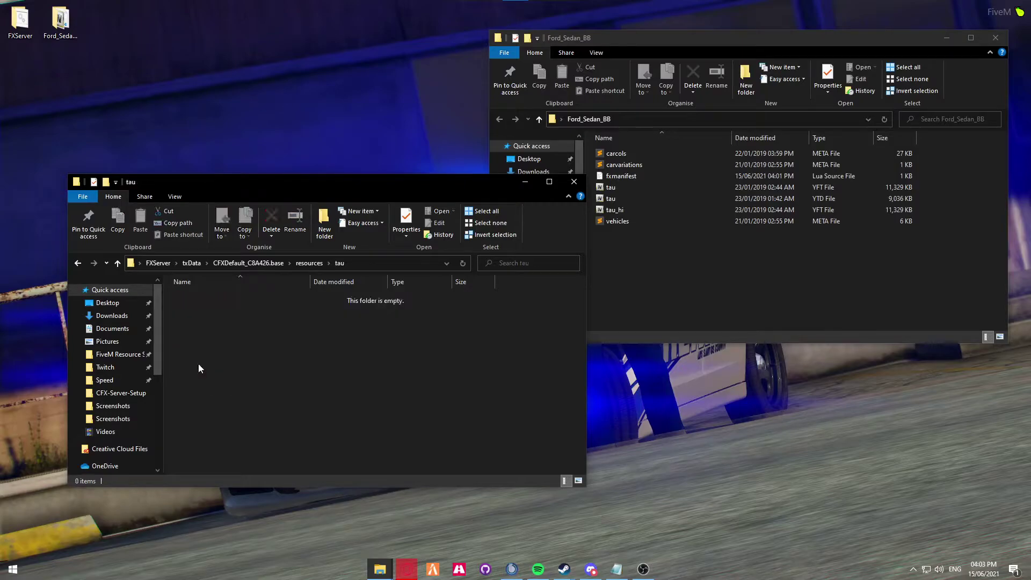
{"action": "left_click", "coordinate": [304, 264]}
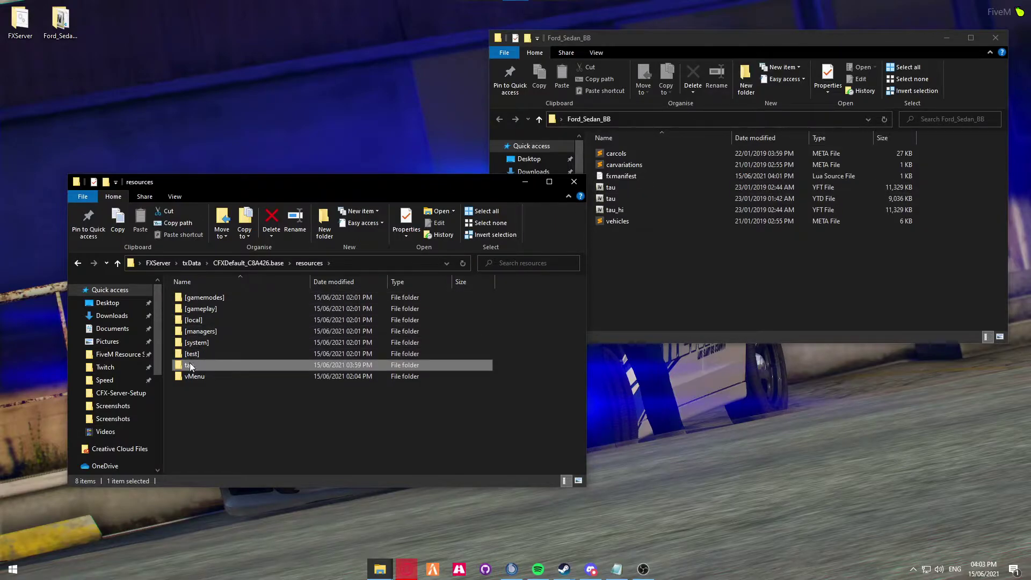
- Create a new folder named 'stream' inside tau and open it
{"action": "double_click", "coordinate": [209, 364]}
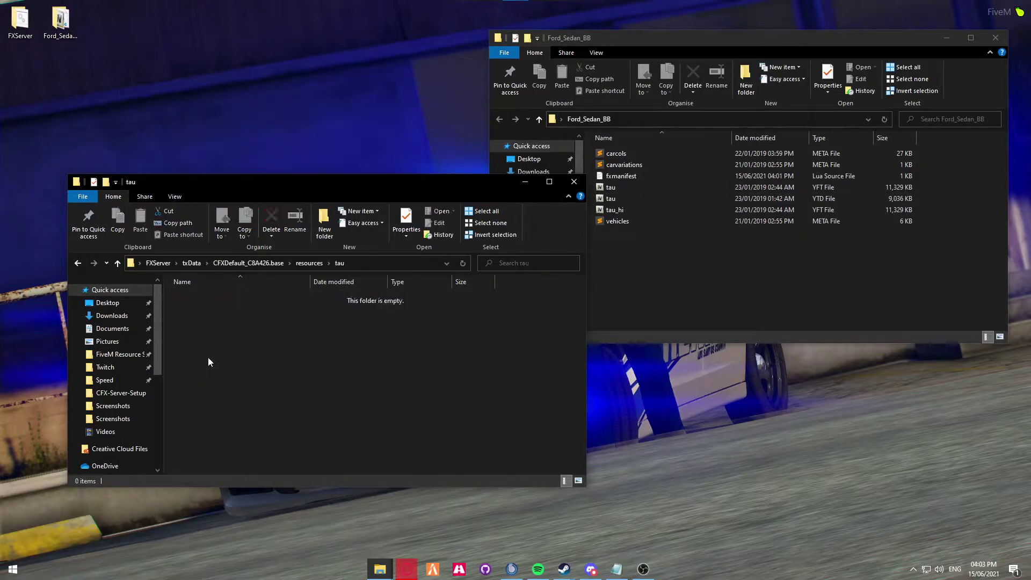
{"action": "left_click", "coordinate": [325, 225]}
{"action": "type", "text": "strea"}
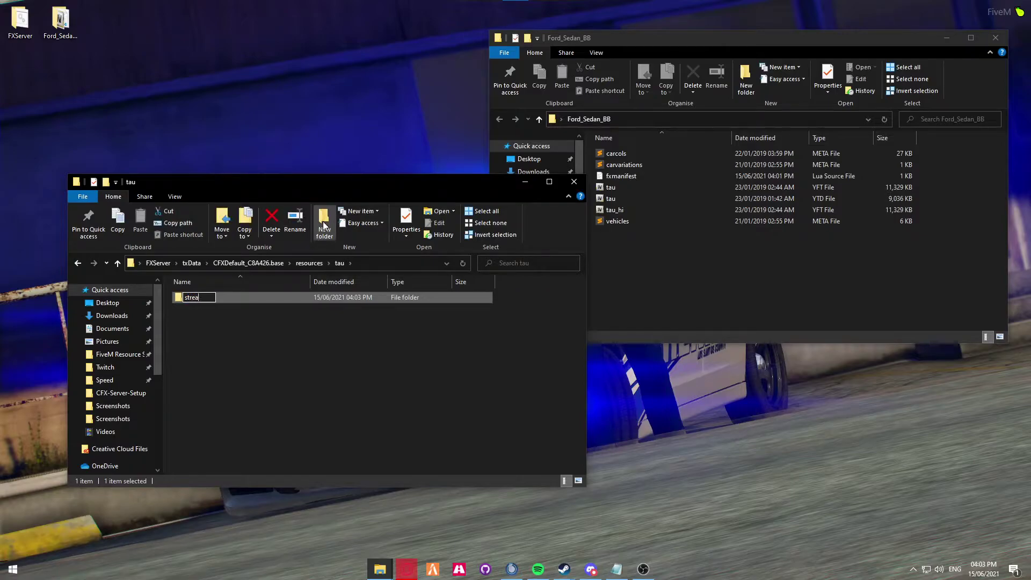
{"action": "type", "text": "m"}
{"action": "double_click", "coordinate": [238, 296]}
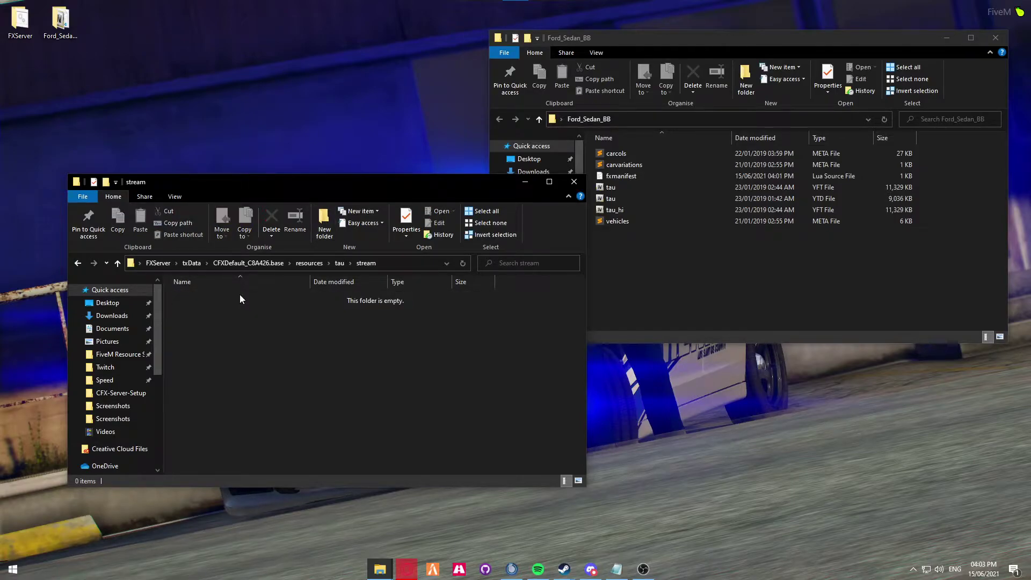
- Move the three tau model and texture files from Ford_Sedan_BB into stream
{"action": "left_click", "coordinate": [640, 193]}
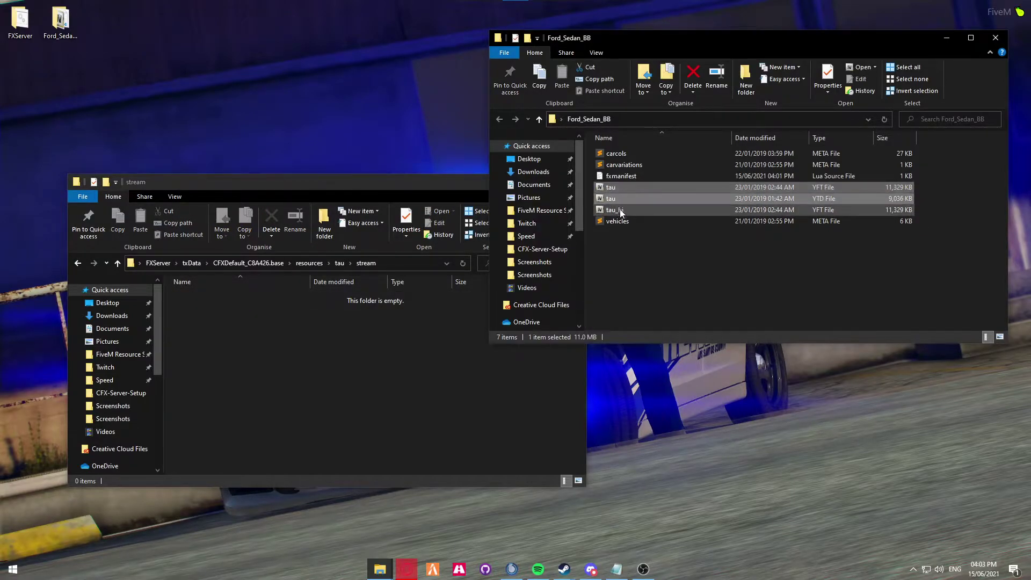
{"action": "left_click", "coordinate": [619, 210], "text": "shift"}
{"action": "left_click_drag", "start_coordinate": [638, 201], "coordinate": [374, 334]}
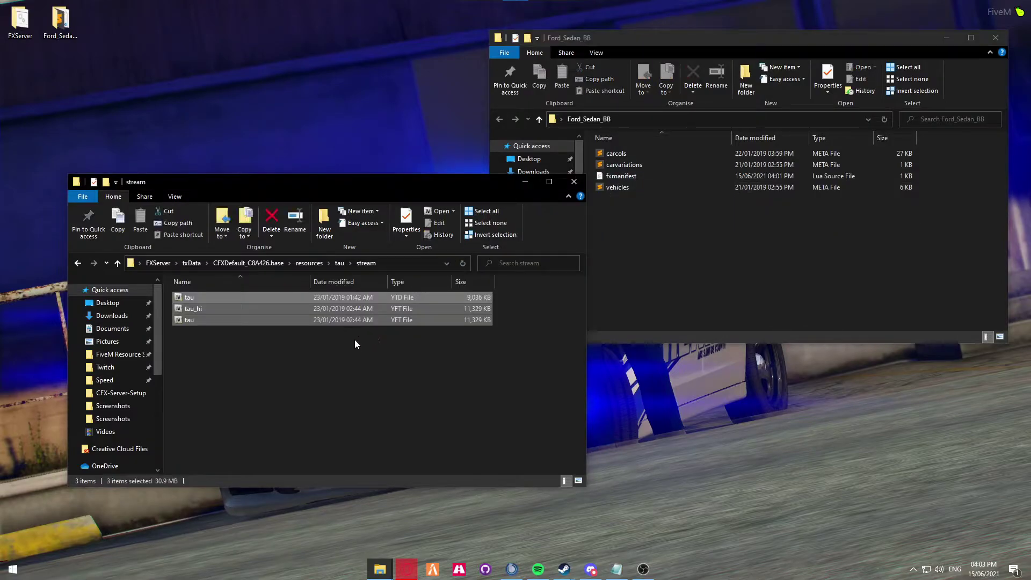
{"action": "left_click", "coordinate": [355, 344]}
- Move the vehicles, carvariations and carcols META files into the tau folder
{"action": "left_click", "coordinate": [342, 260]}
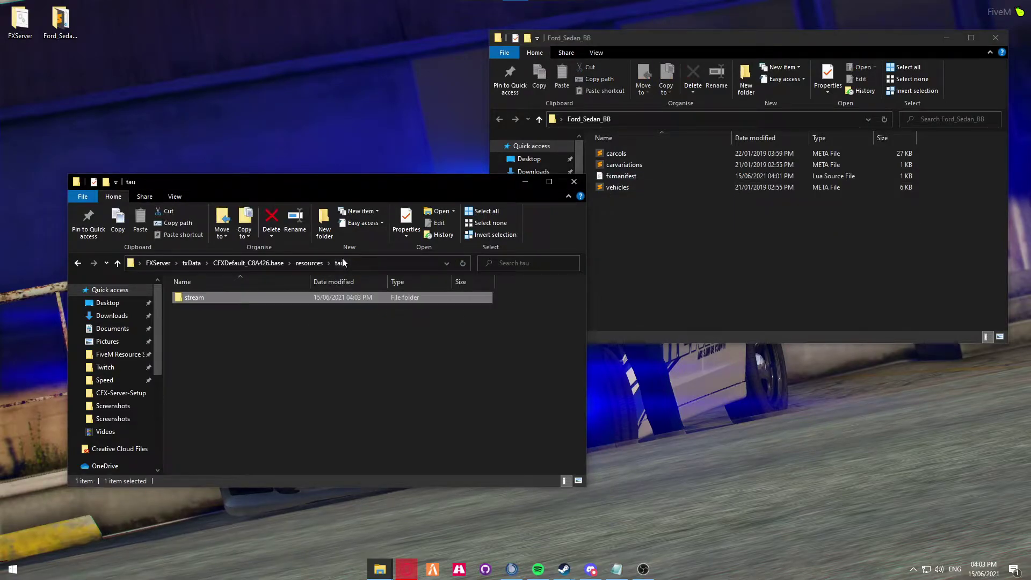
{"action": "left_click", "coordinate": [299, 329]}
{"action": "left_click", "coordinate": [653, 186]}
{"action": "left_click", "coordinate": [643, 165], "text": "ctrl"}
{"action": "left_click", "coordinate": [647, 153], "text": "ctrl"}
{"action": "left_click_drag", "start_coordinate": [646, 154], "coordinate": [408, 349]}
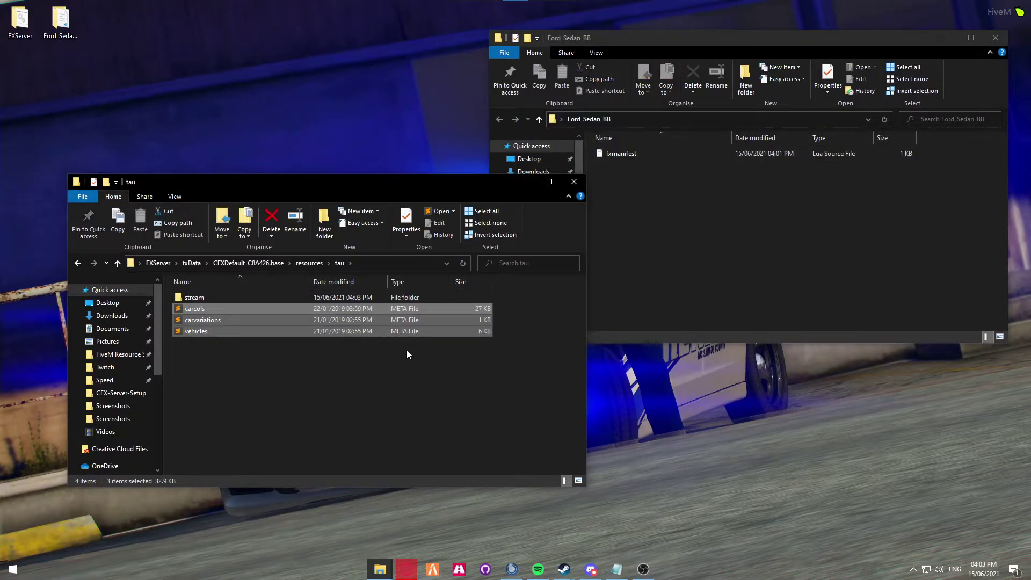
{"action": "left_click", "coordinate": [407, 352]}
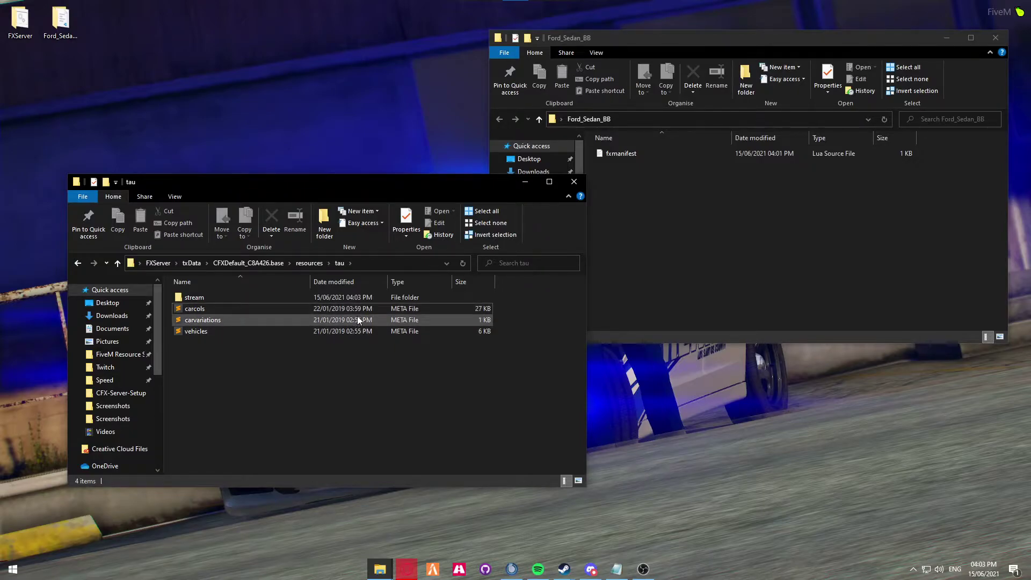
- Move fxmanifest into tau, inspect it in Visual Studio Code, then close the editor
{"action": "left_click", "coordinate": [625, 215]}
{"action": "left_click", "coordinate": [621, 154]}
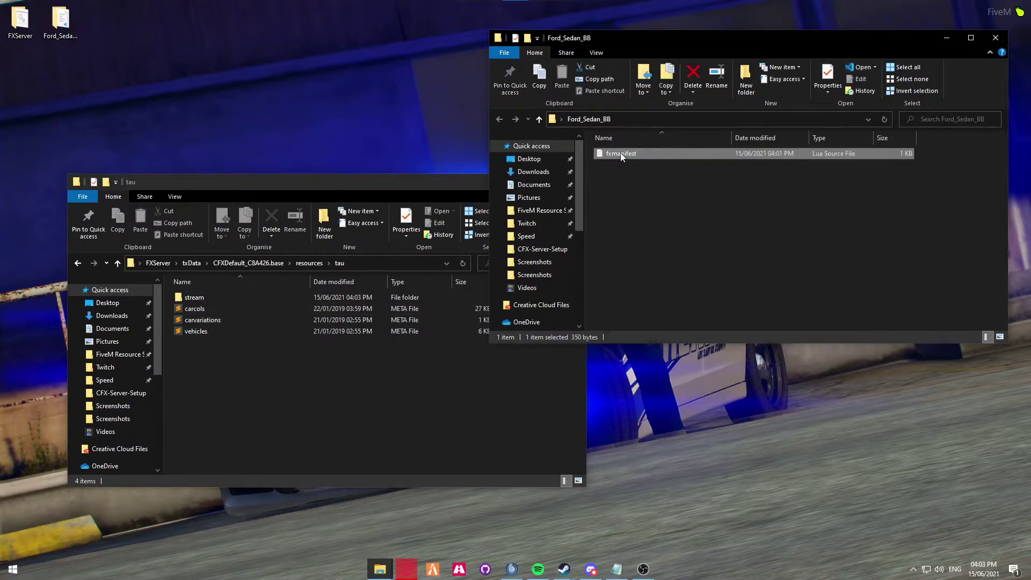
{"action": "left_click_drag", "start_coordinate": [616, 153], "coordinate": [360, 420]}
{"action": "right_click", "coordinate": [218, 342]}
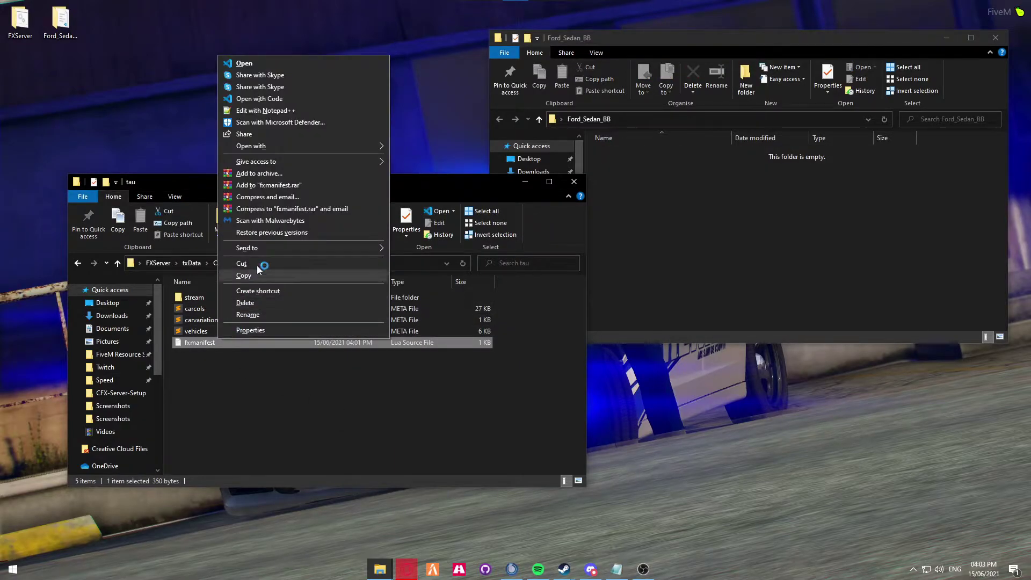
{"action": "left_click", "coordinate": [292, 102]}
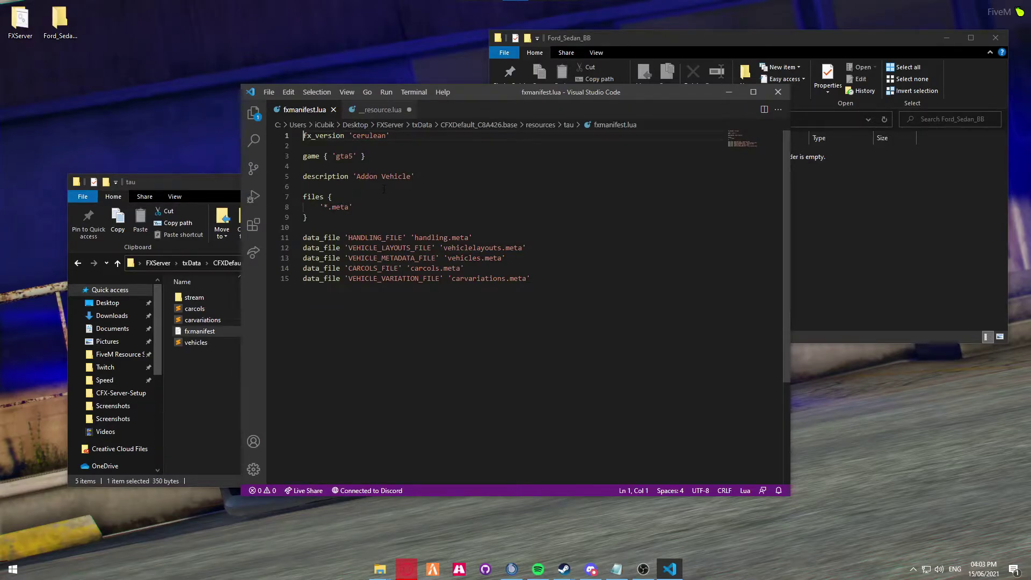
{"action": "left_click", "coordinate": [778, 91]}
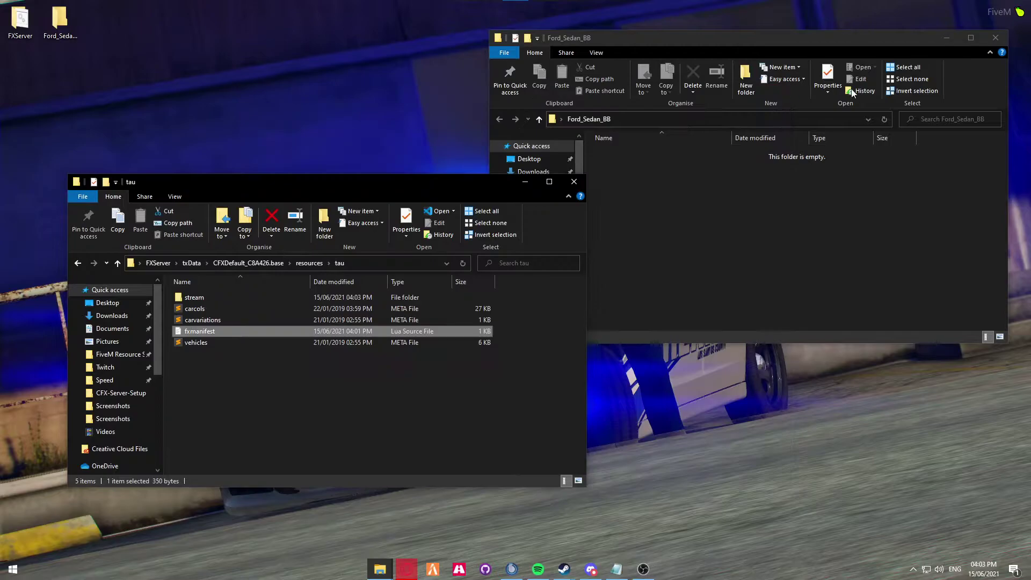
- Close the emptied Ford_Sedan_BB window and copy the tau folder name in resources
{"action": "left_click", "coordinate": [995, 37]}
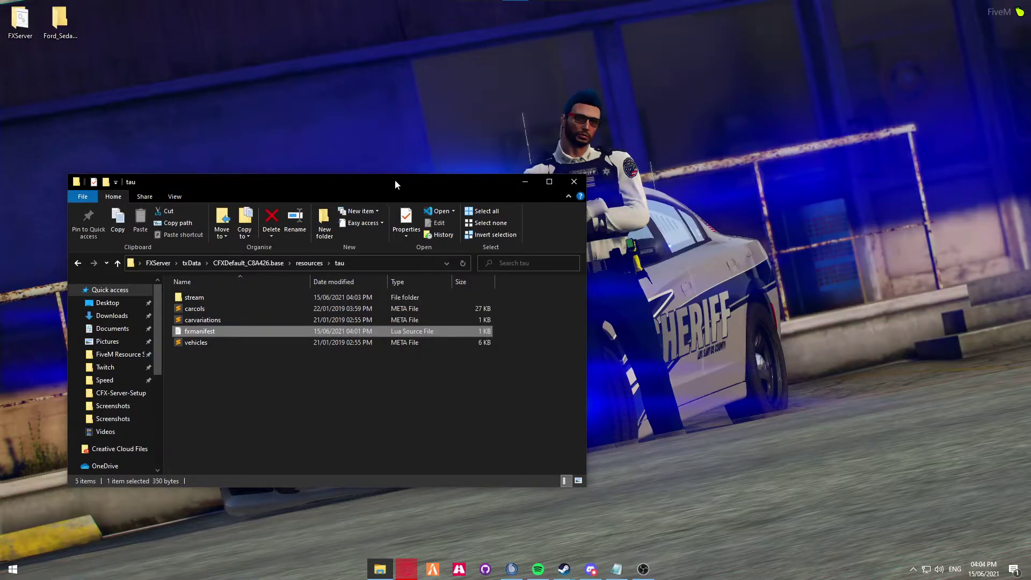
{"action": "left_click_drag", "start_coordinate": [395, 179], "coordinate": [613, 148]}
{"action": "left_click", "coordinate": [522, 227]}
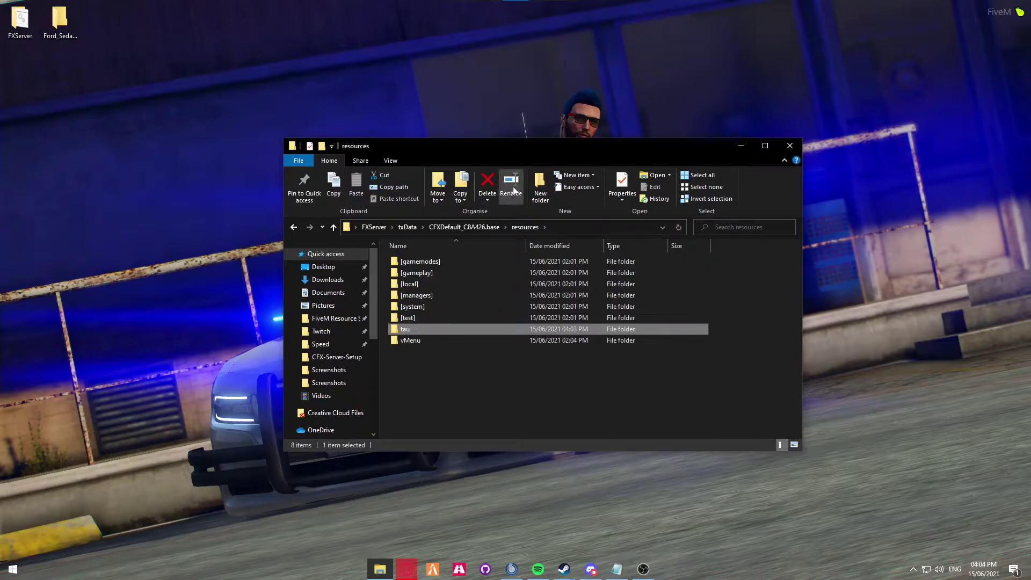
{"action": "left_click", "coordinate": [512, 188]}
{"action": "right_click", "coordinate": [406, 330]}
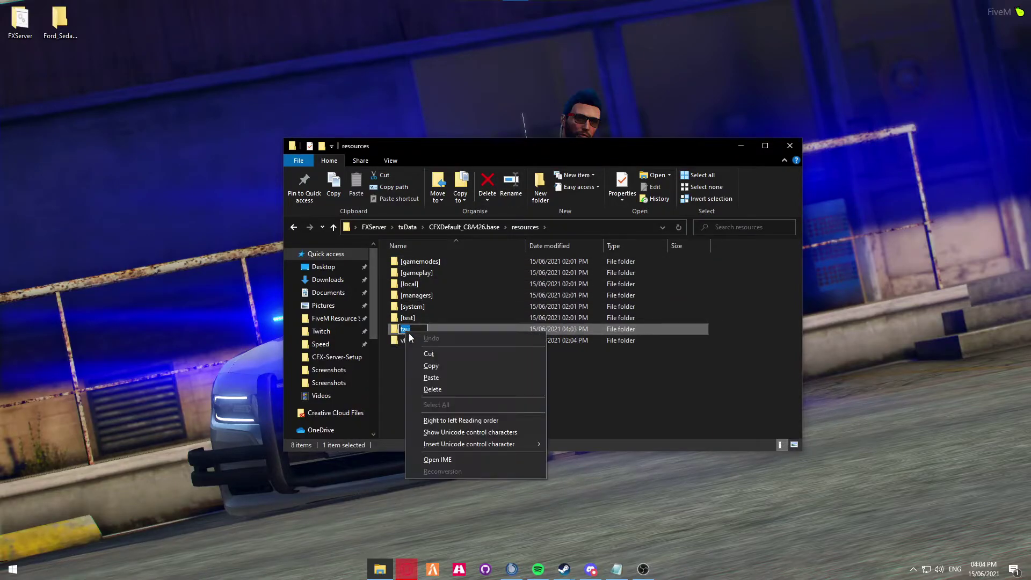
{"action": "left_click", "coordinate": [462, 365]}
{"action": "left_click", "coordinate": [462, 363]}
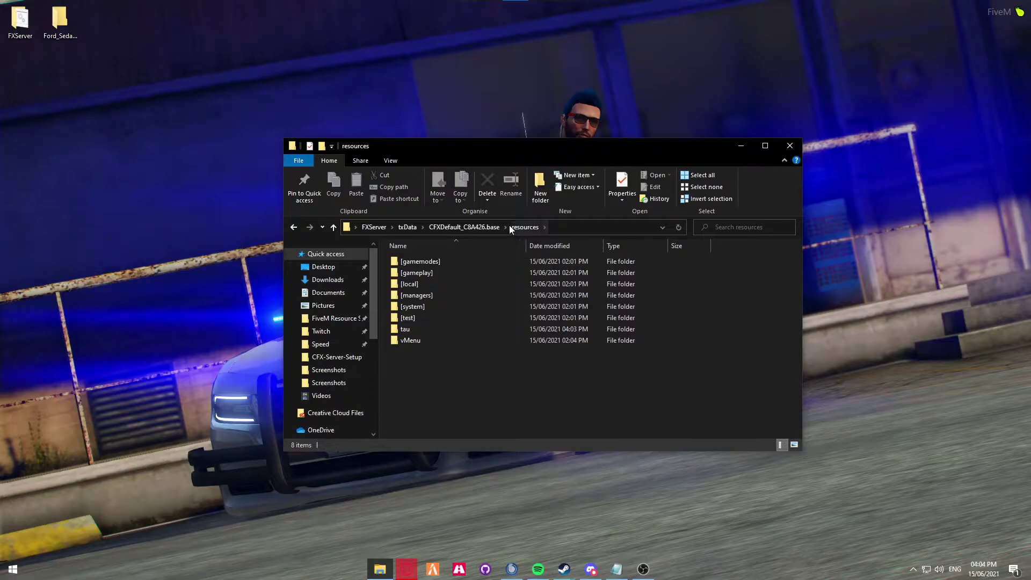
- Open server.cfg from CFXDefault_C8A426.base with Code
{"action": "left_click", "coordinate": [463, 227]}
{"action": "left_click", "coordinate": [427, 307]}
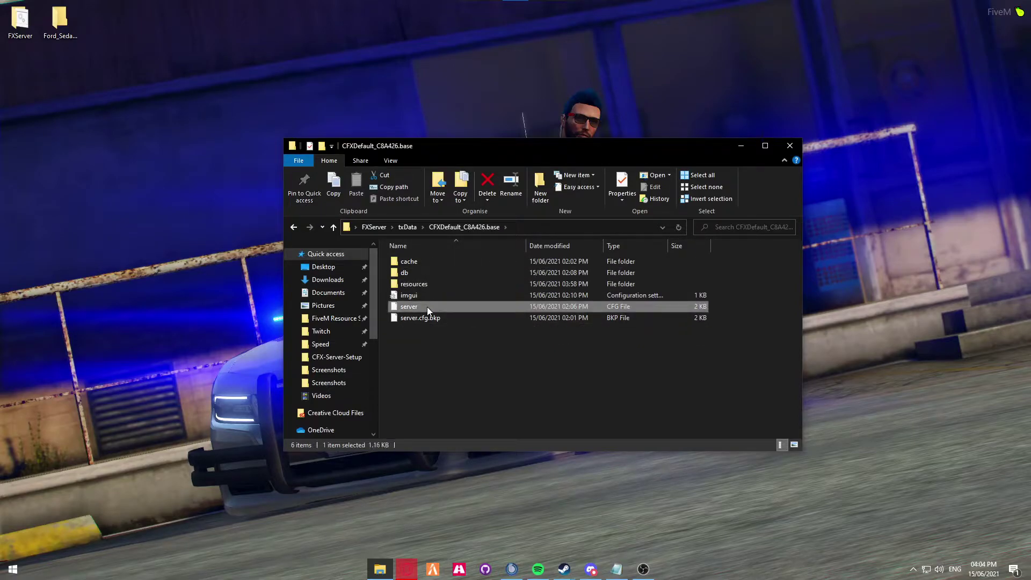
{"action": "right_click", "coordinate": [427, 307]}
{"action": "left_click", "coordinate": [498, 65]}
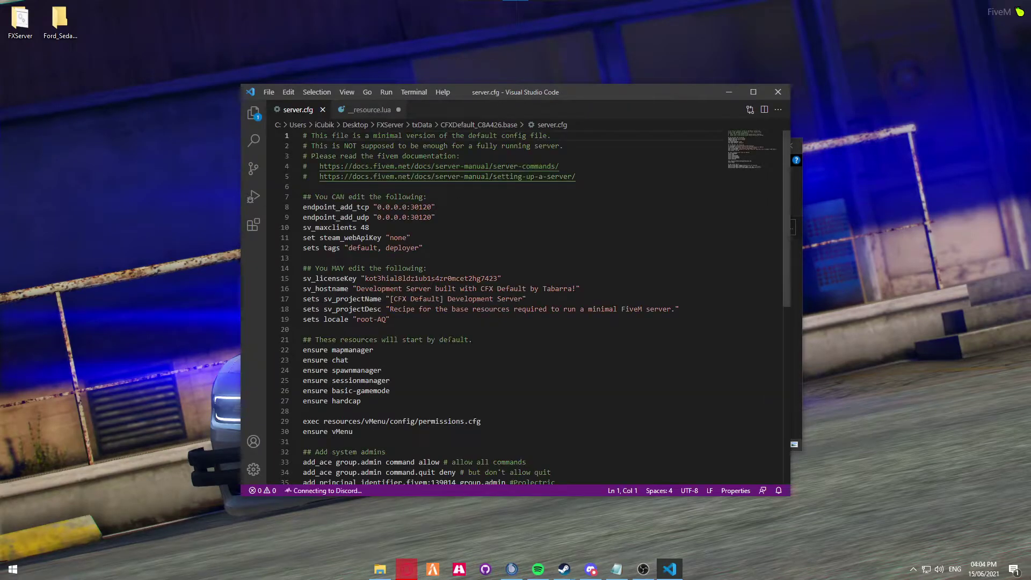
- Add 'ensure tau' below 'ensure vMenu' in server.cfg, save, and close VS Code
{"action": "scroll", "coordinate": [515, 306], "scroll_direction": "down", "scroll_amount": 3}
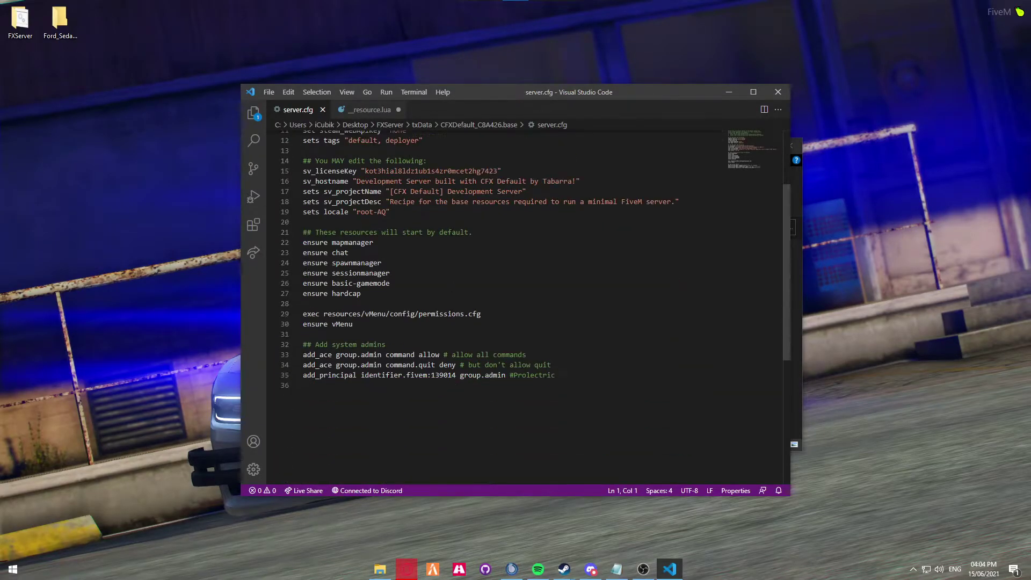
{"action": "left_click", "coordinate": [360, 324]}
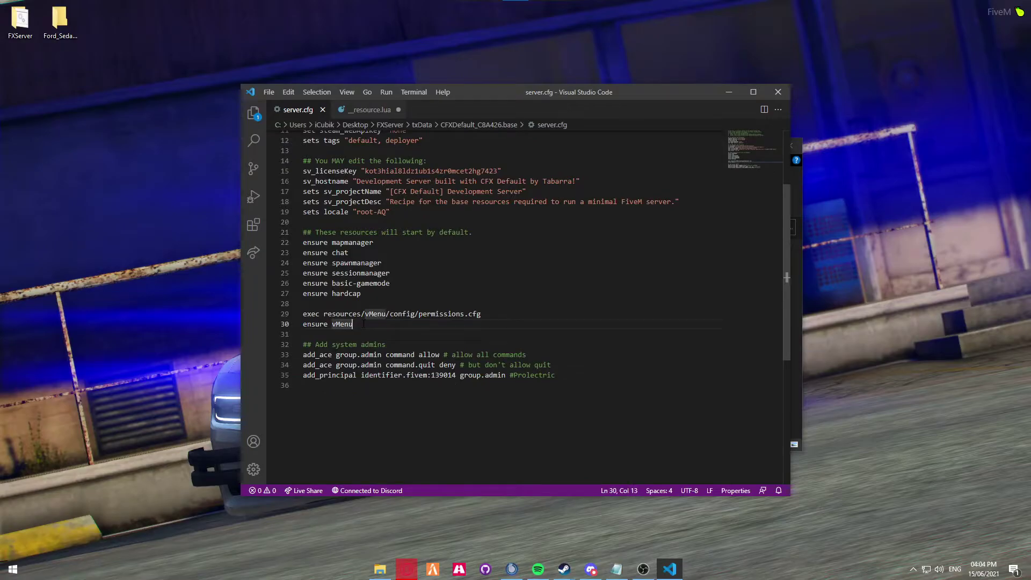
{"action": "key", "text": "Return"}
{"action": "key", "text": "Return"}
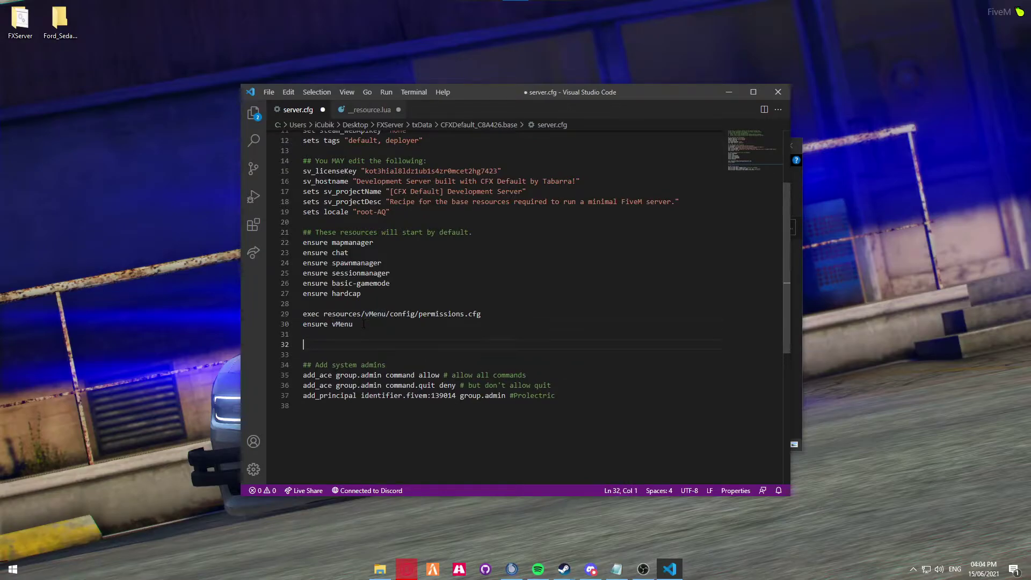
{"action": "type", "text": "ensure tau"}
{"action": "key", "text": "ctrl+s"}
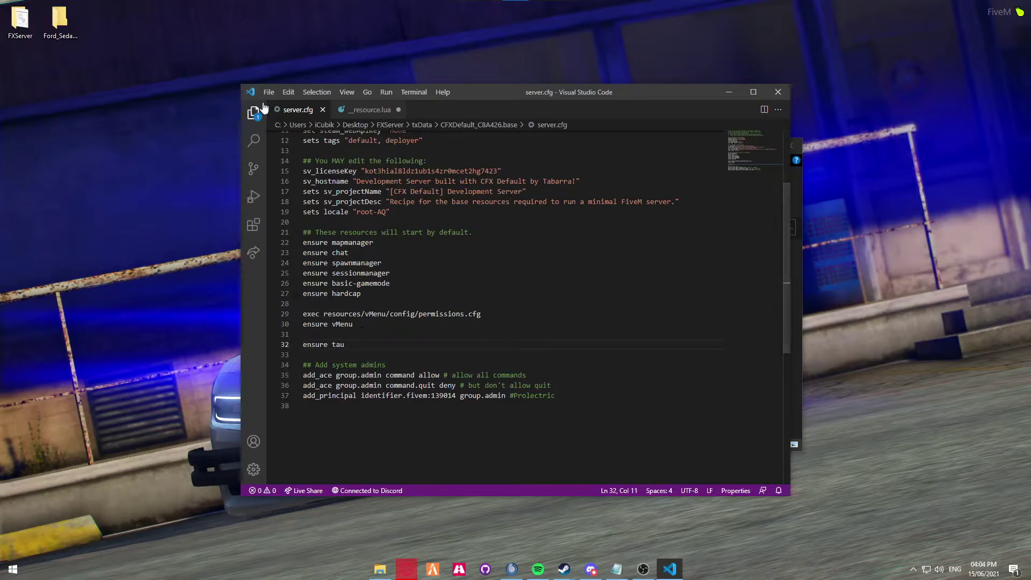
{"action": "left_click", "coordinate": [269, 92]}
{"action": "left_click", "coordinate": [306, 250]}
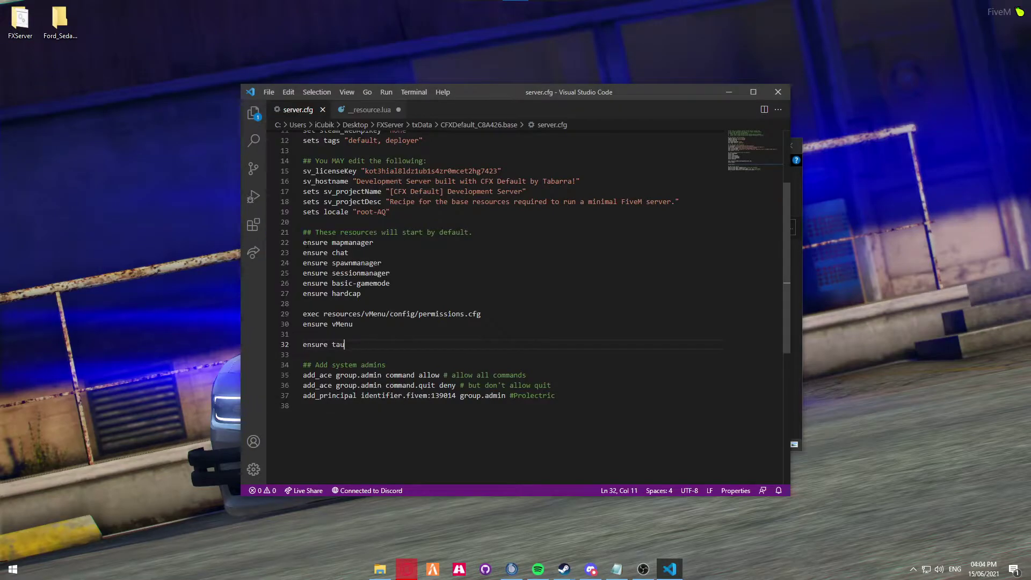
{"action": "left_click", "coordinate": [774, 94]}
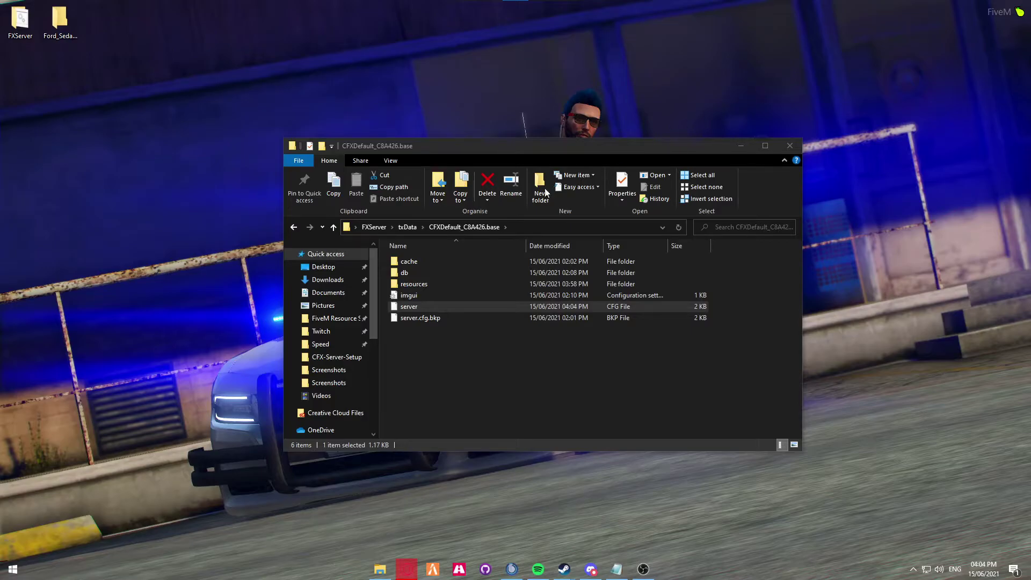
- Run FXServer.exe from the FXServer artifact folder
{"action": "left_click", "coordinate": [376, 231]}
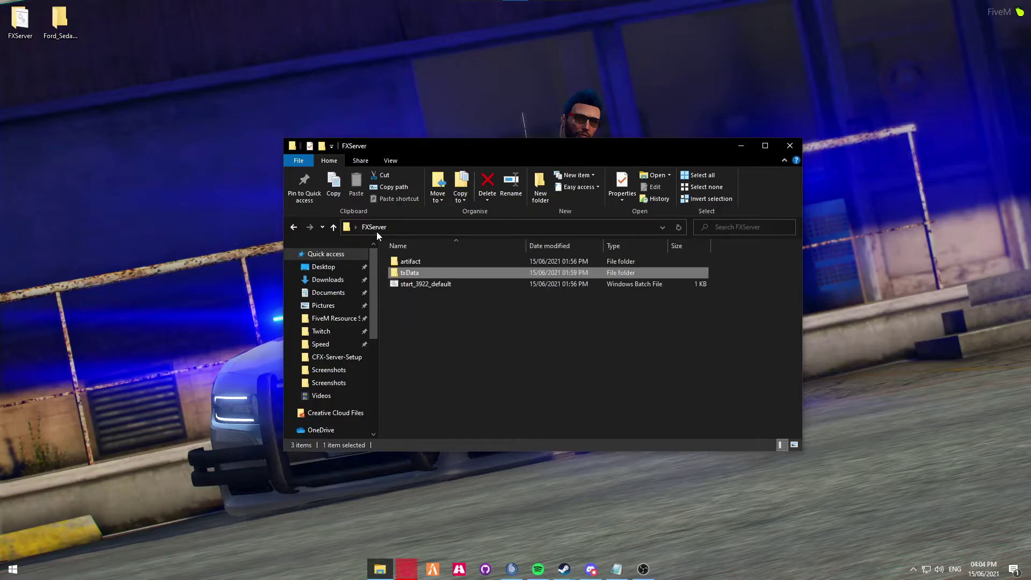
{"action": "double_click", "coordinate": [407, 262]}
{"action": "scroll", "coordinate": [455, 340], "scroll_direction": "down", "scroll_amount": 15}
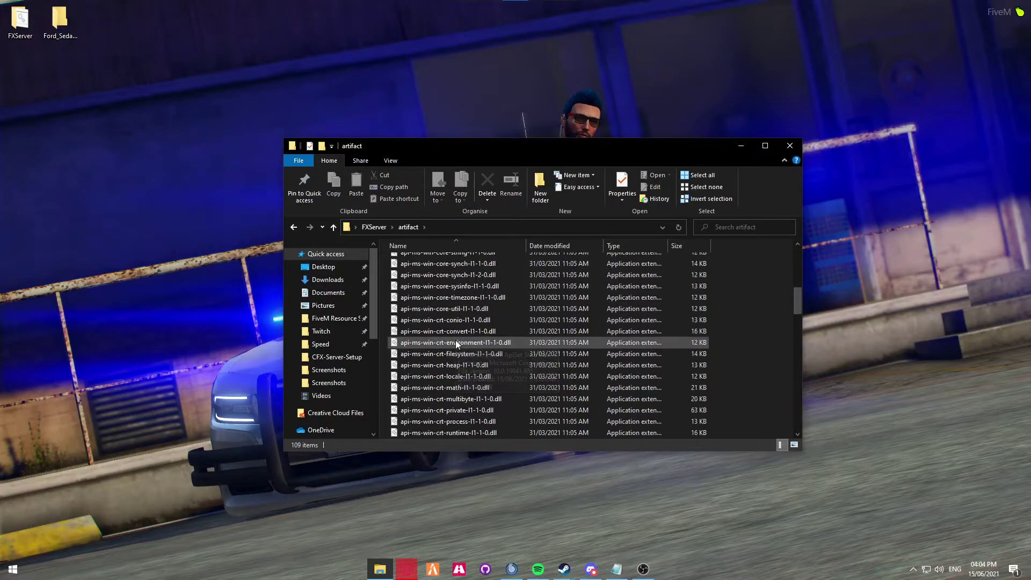
{"action": "scroll", "coordinate": [451, 333], "scroll_direction": "down", "scroll_amount": 5}
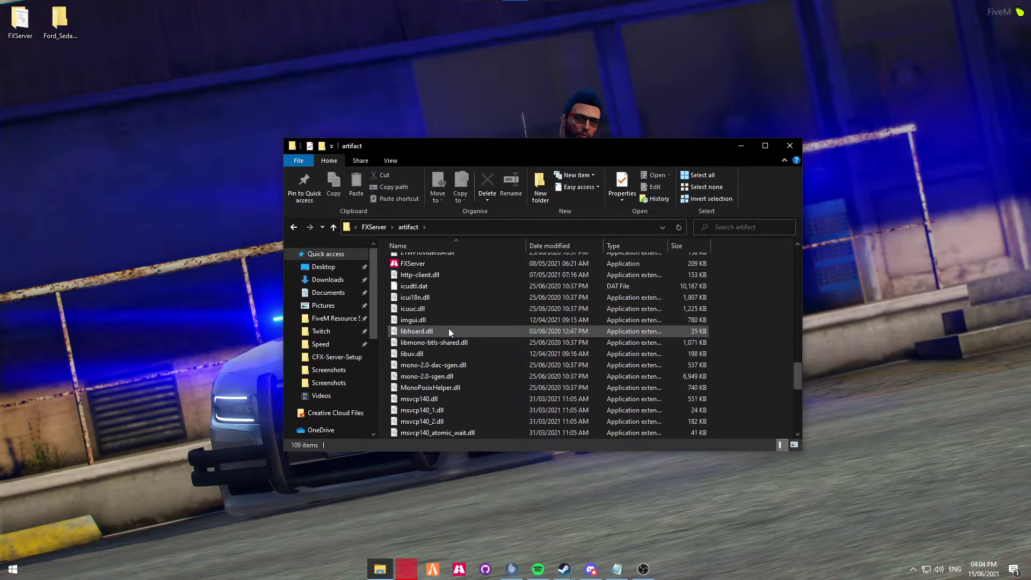
{"action": "left_click", "coordinate": [436, 327]}
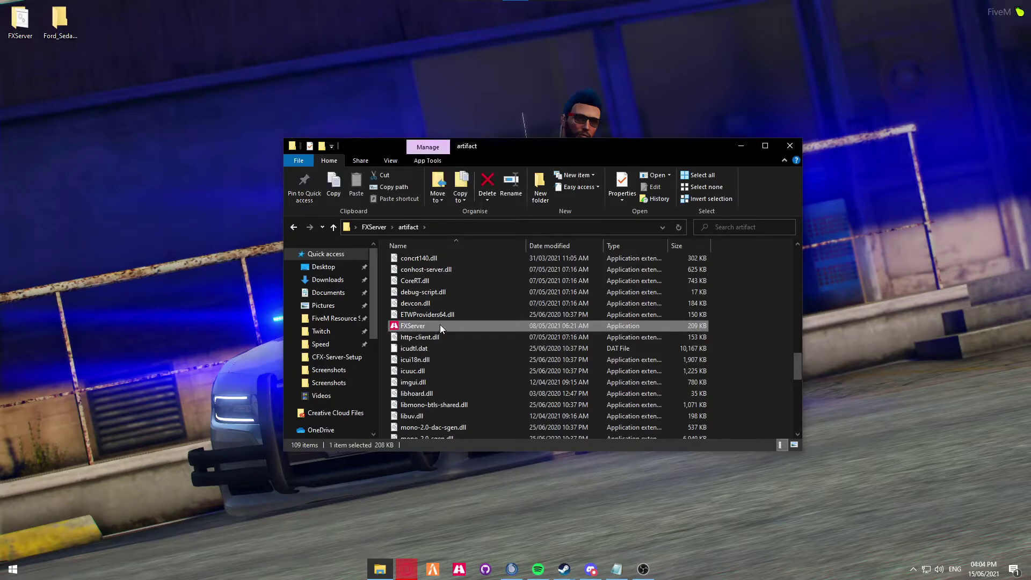
{"action": "double_click", "coordinate": [439, 324]}
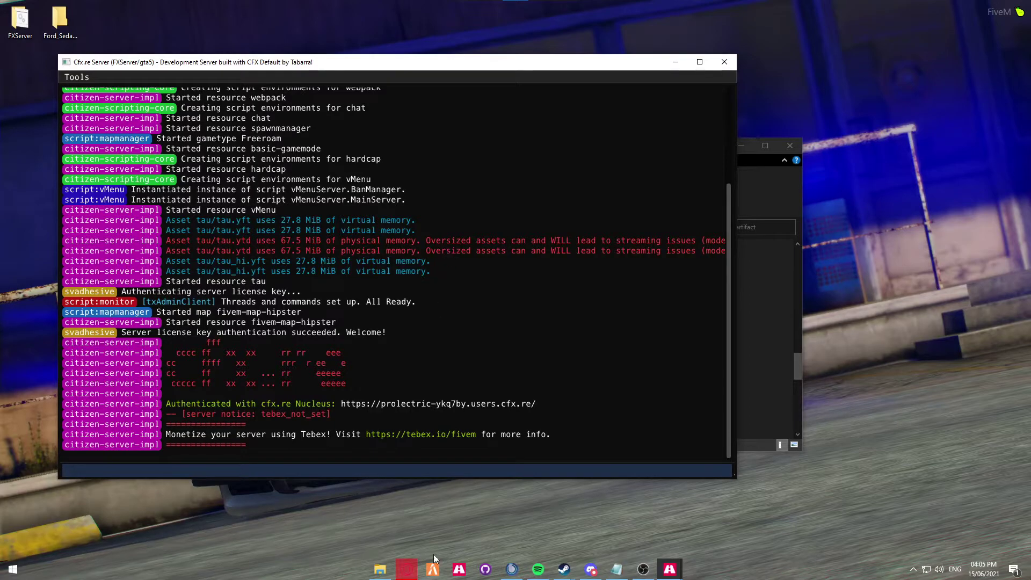
- Launch the FiveM client from the taskbar once the console reports tau started
{"action": "left_click", "coordinate": [433, 569]}
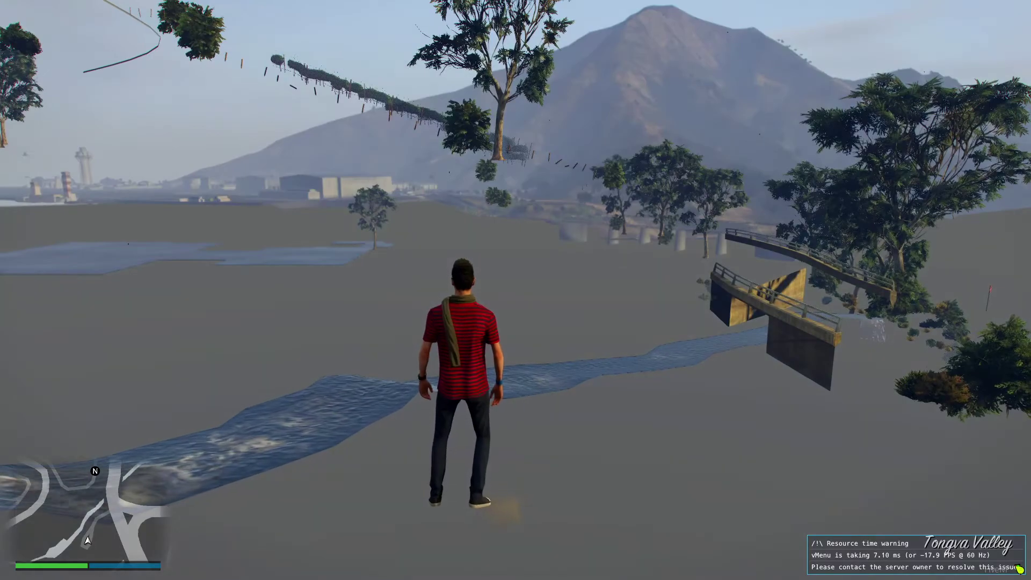
- Spawn the 'tau' vehicle by model name through vMenu's Vehicle Spawner
{"action": "key", "text": "m"}
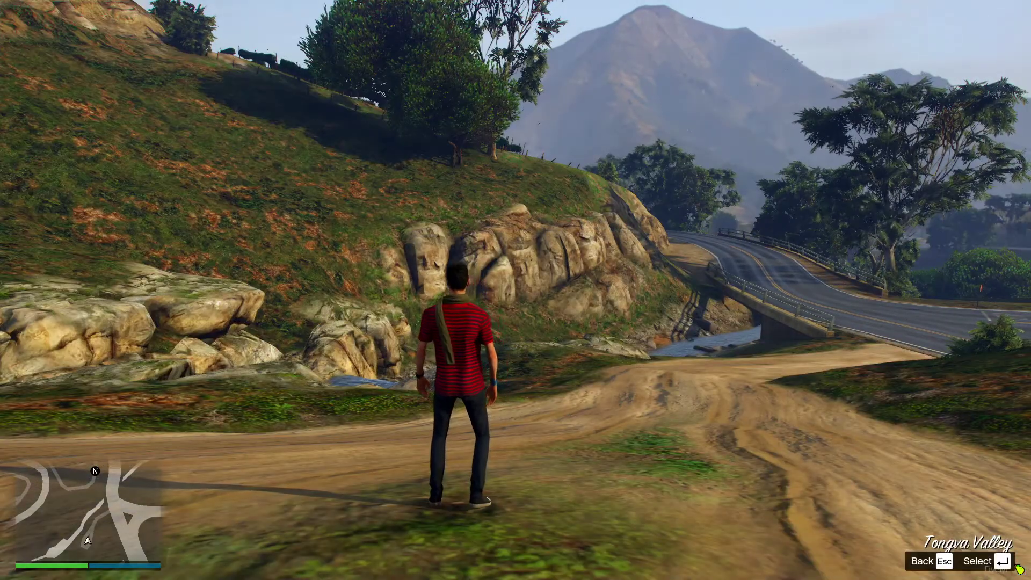
{"action": "key", "text": "Down"}
{"action": "key", "text": "Down"}
{"action": "key", "text": "Down"}
{"action": "key", "text": "Return"}
{"action": "key", "text": "Down"}
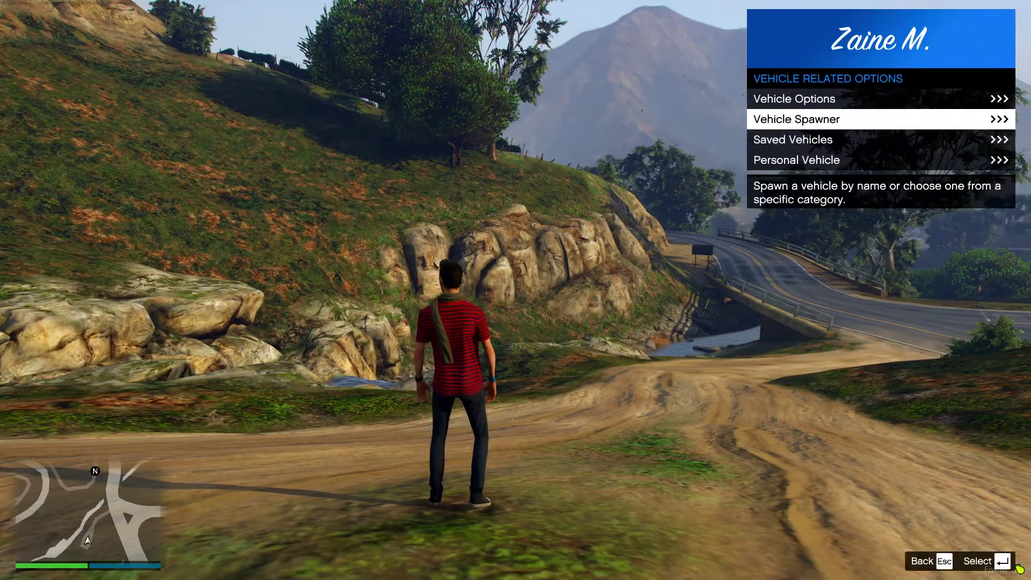
{"action": "key", "text": "Return"}
{"action": "key", "text": "Return"}
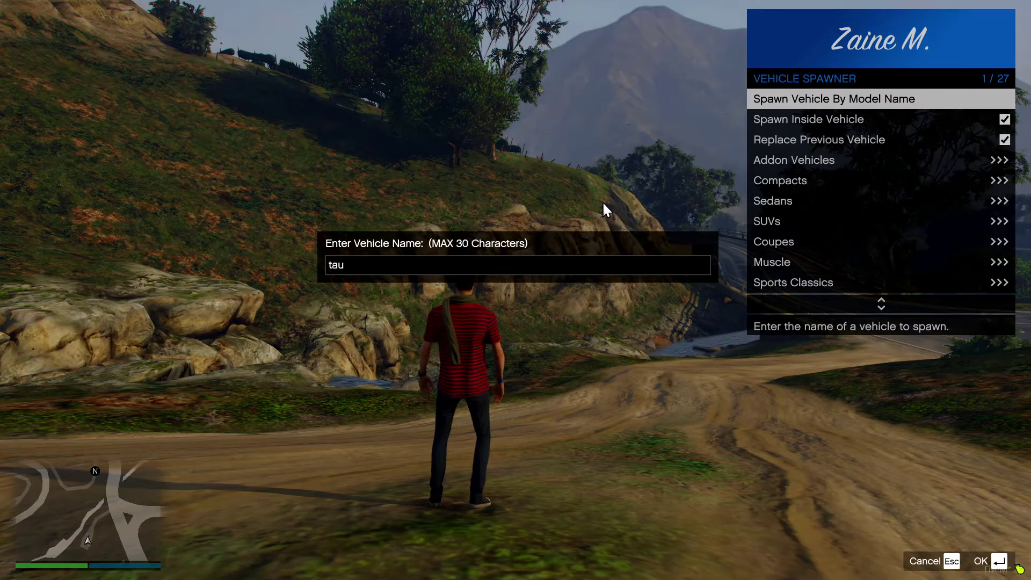
{"action": "type", "text": "tau"}
{"action": "key", "text": "Return"}
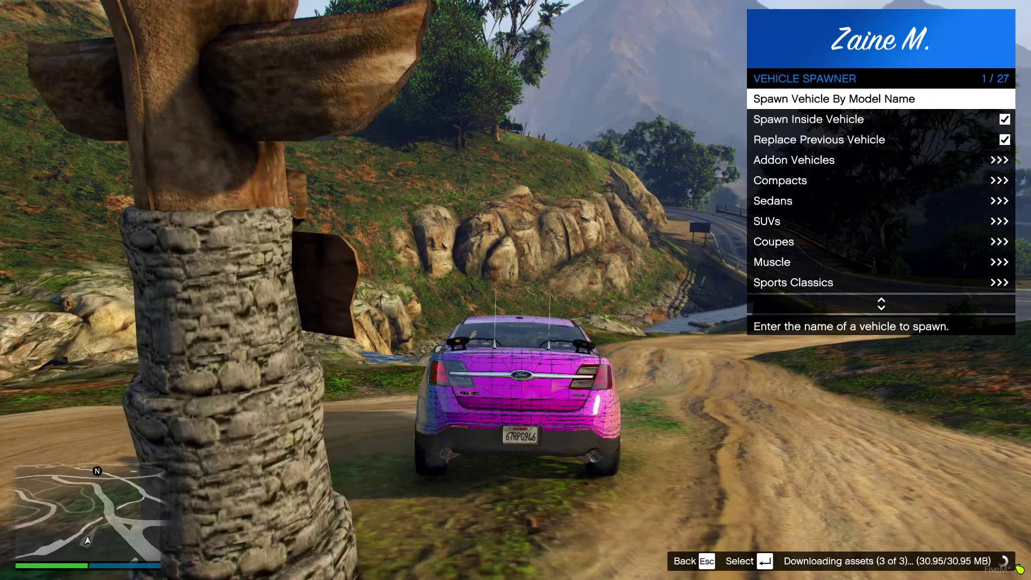
- Drive the Ford Taurus up the hillside, turn it around, and switch on its lights
{"action": "key", "text": "w"}
{"action": "key", "text": "a"}
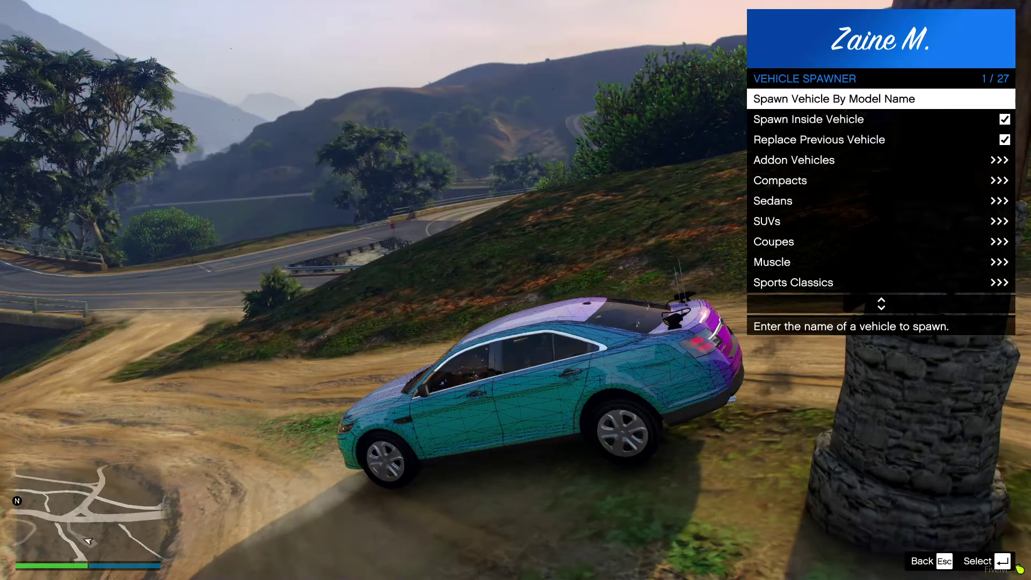
{"action": "key", "text": "a"}
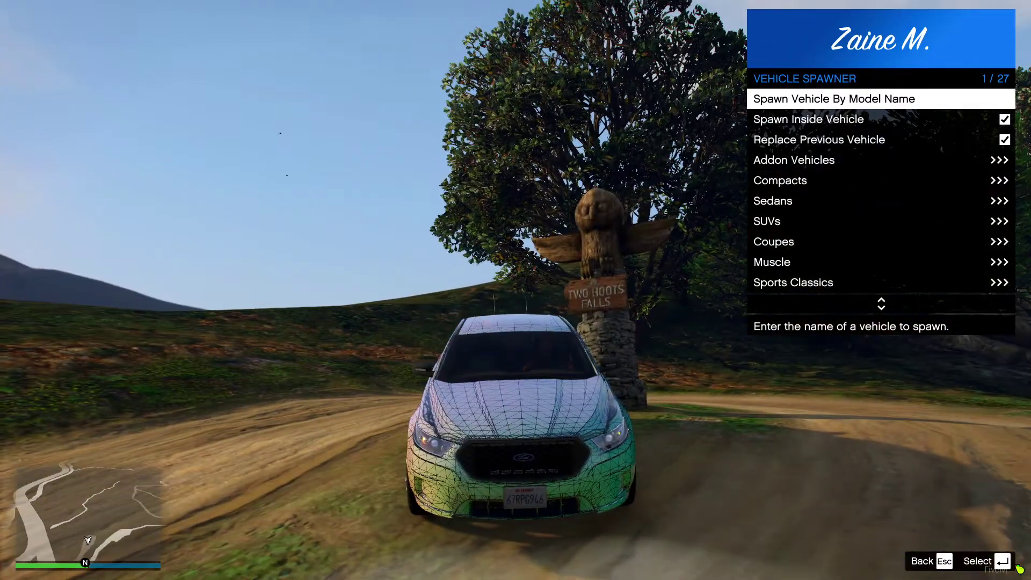
{"action": "key", "text": "Escape"}
{"action": "key", "text": "Escape"}
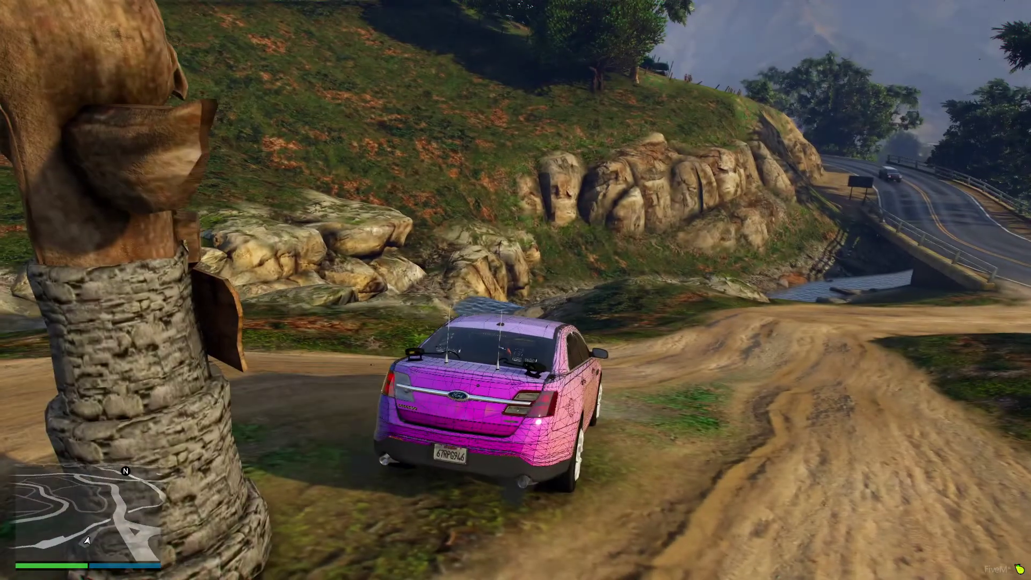
{"action": "key", "text": "q"}
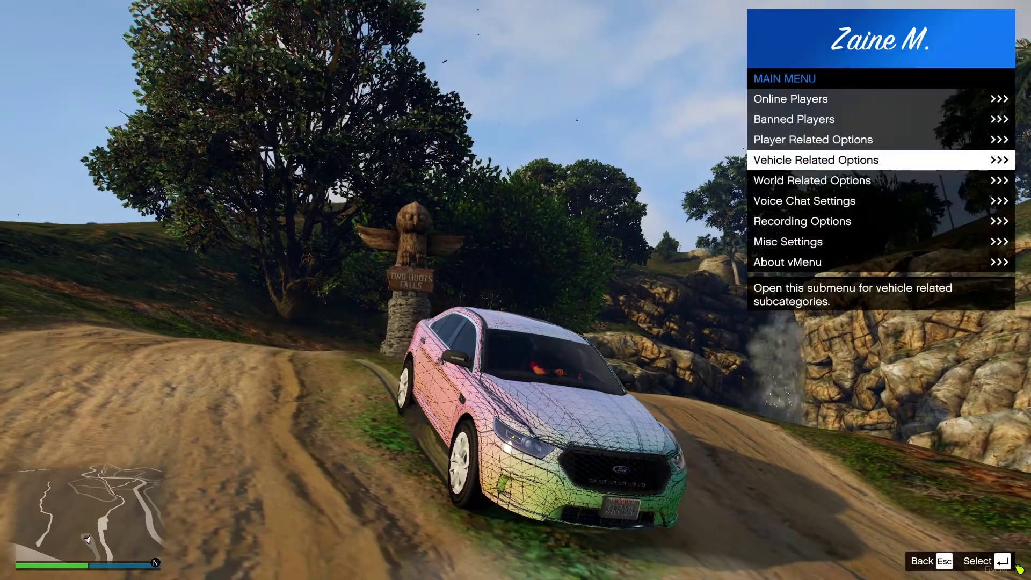
- Change the Ford Taurus livery to Livery #0 in vMenu's vehicle liveries
{"action": "key", "text": "Return"}
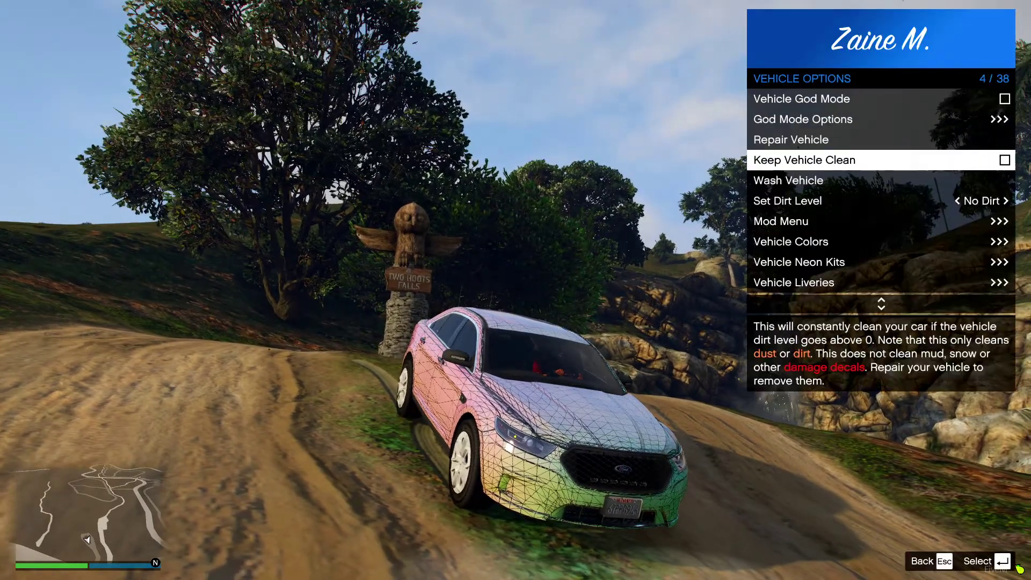
{"action": "key", "text": "Down"}
{"action": "key", "text": "Down"}
{"action": "key", "text": "Down"}
{"action": "key", "text": "Down"}
{"action": "key", "text": "Down"}
{"action": "key", "text": "Left"}
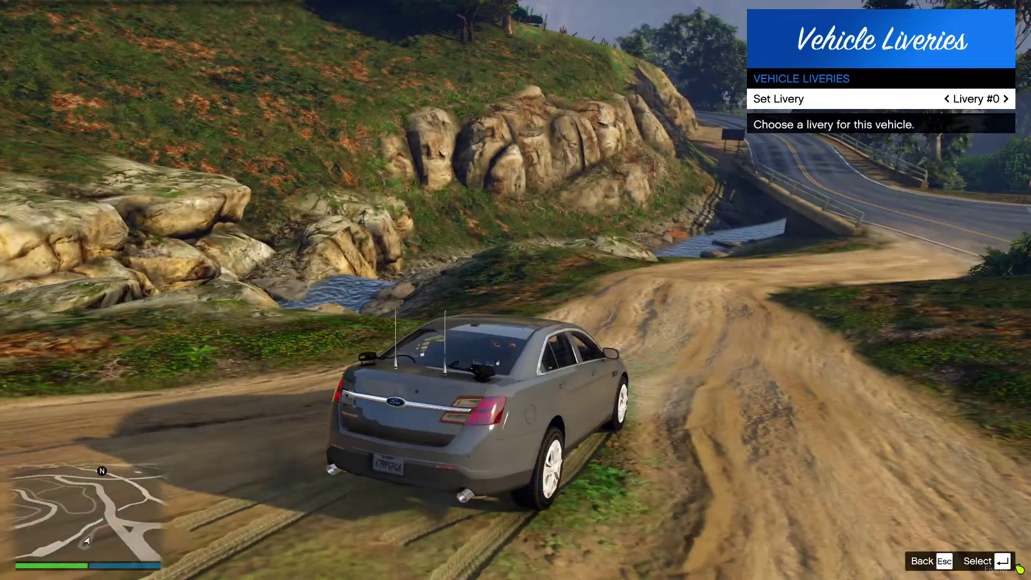
{"action": "key", "text": "Escape"}
{"action": "key", "text": "Escape"}
{"action": "key", "text": "Escape"}
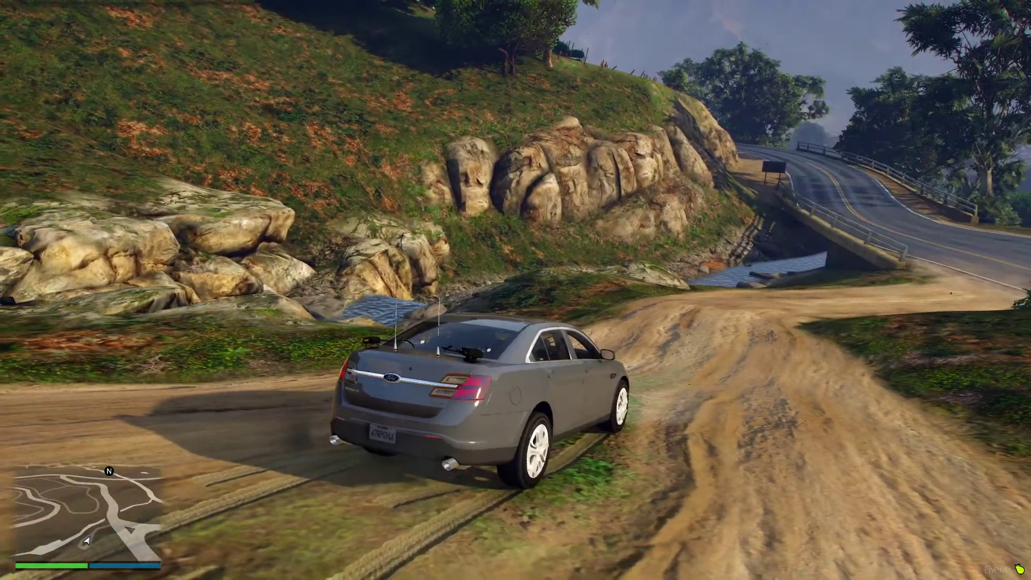